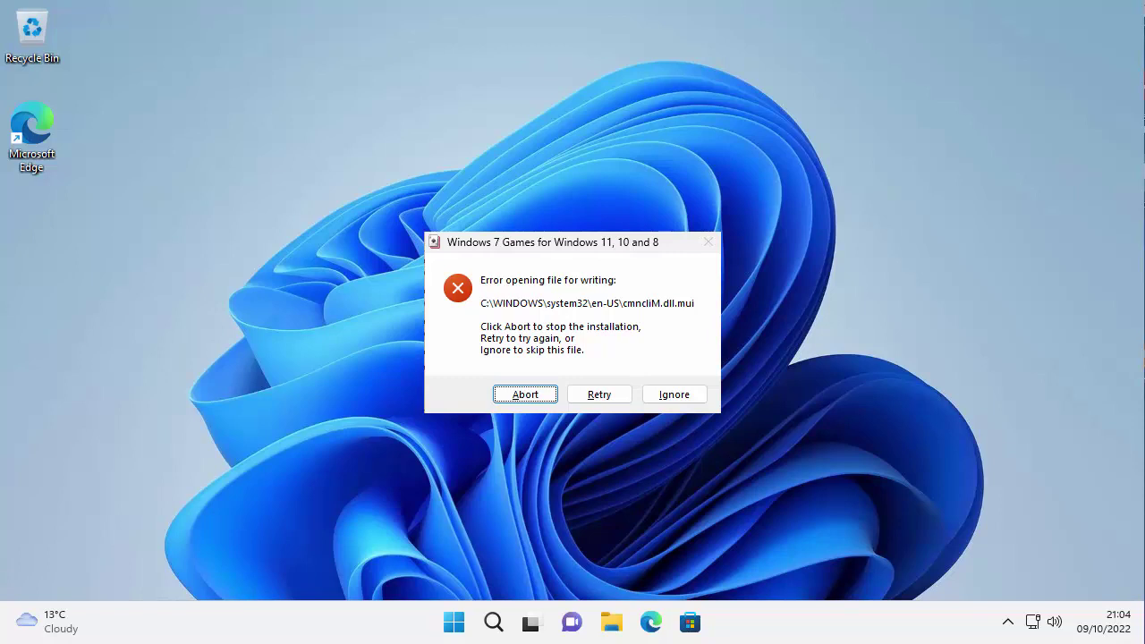
# Step: Abort the installer at the 'Error opening file for writing' dialog, leaving just the desktop
pyautogui.press('Return')
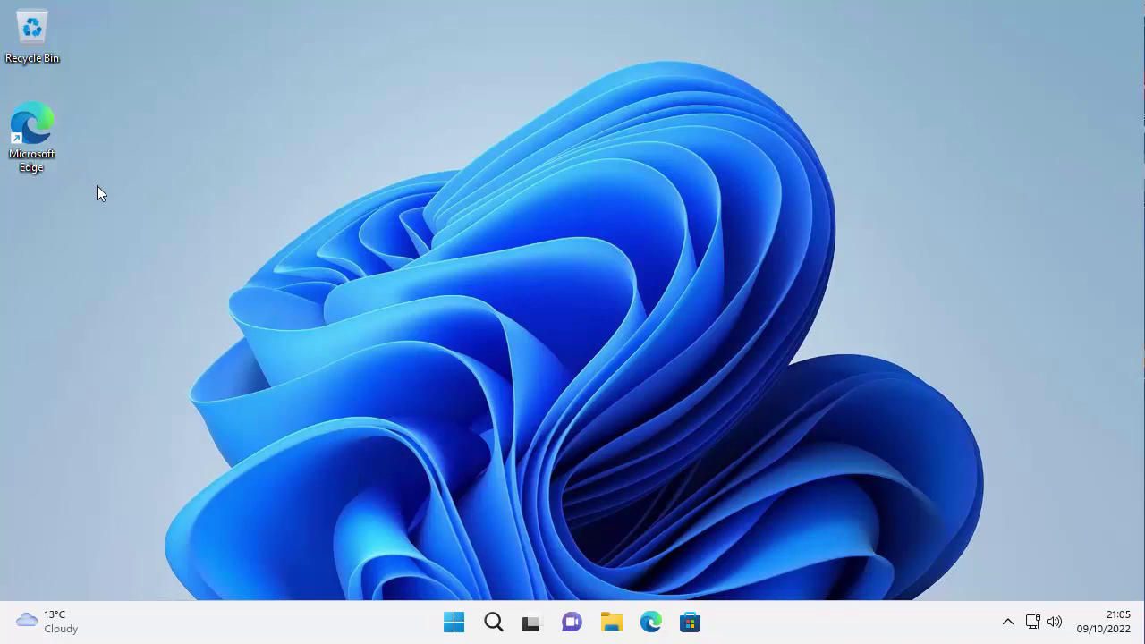
# Step: Launch Microsoft Edge and enter win7games.com in the address bar
pyautogui.doubleClick(32, 135)
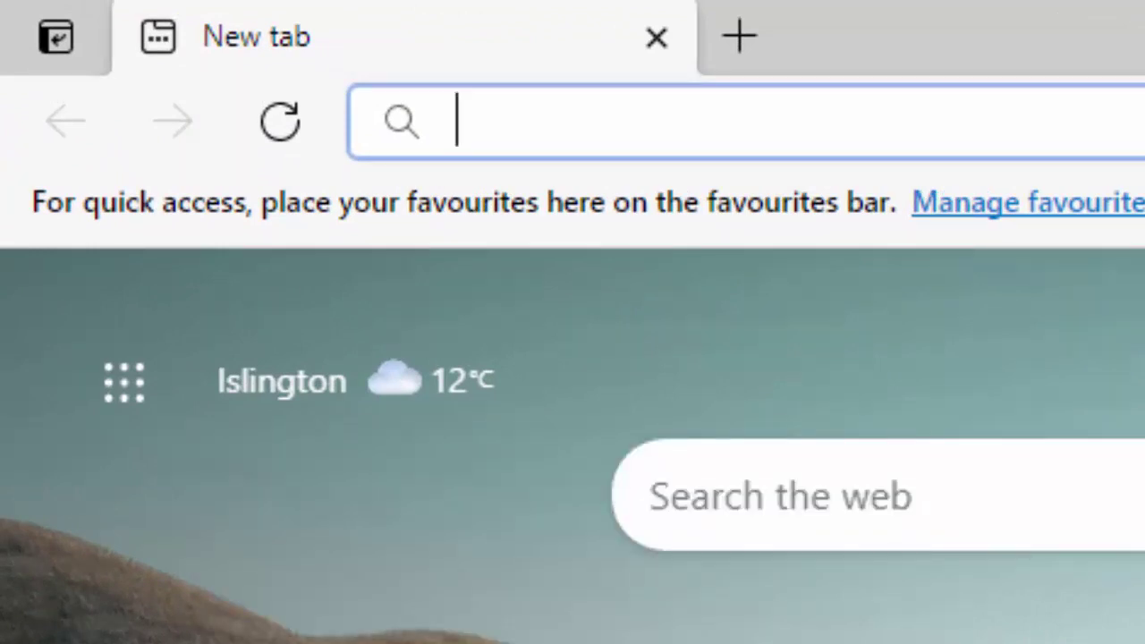
pyautogui.write('win')
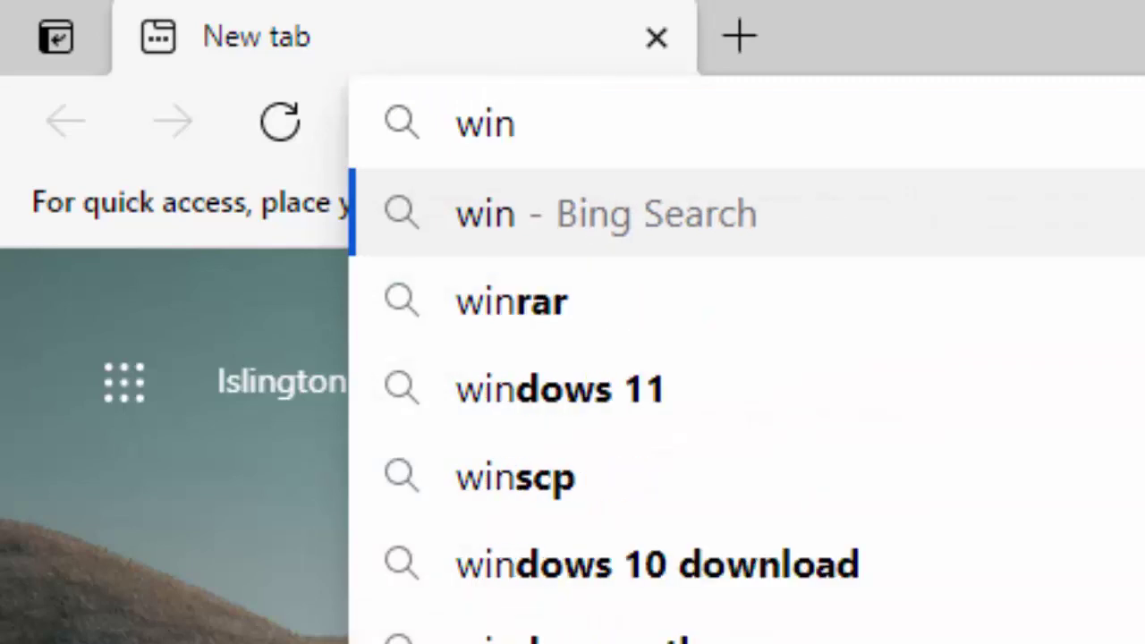
pyautogui.write('7game')
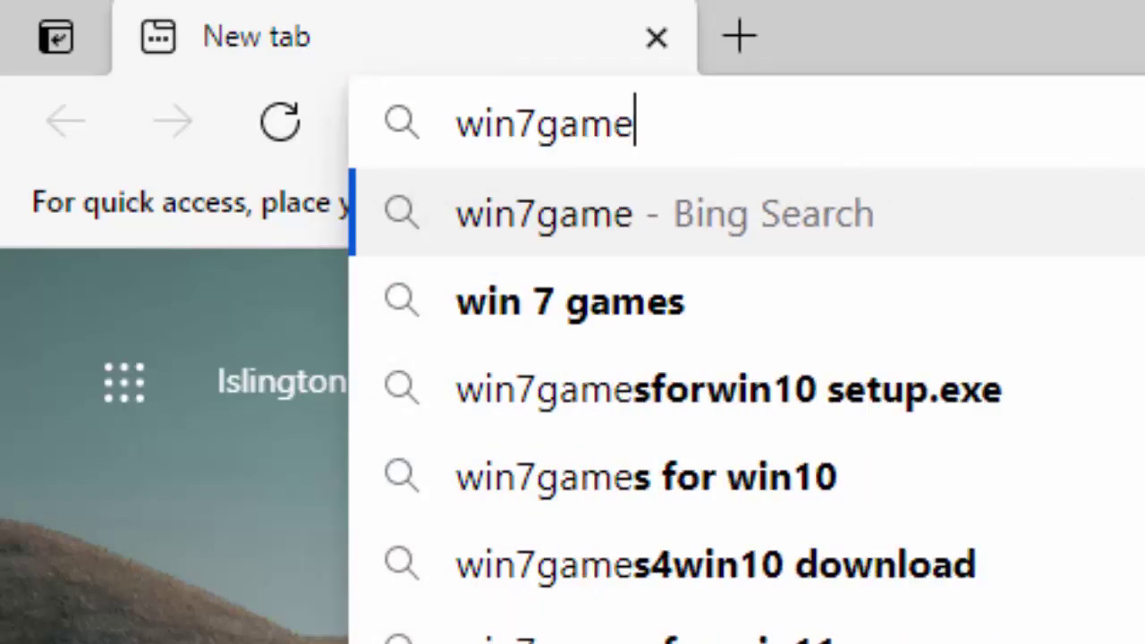
pyautogui.write('s.com')
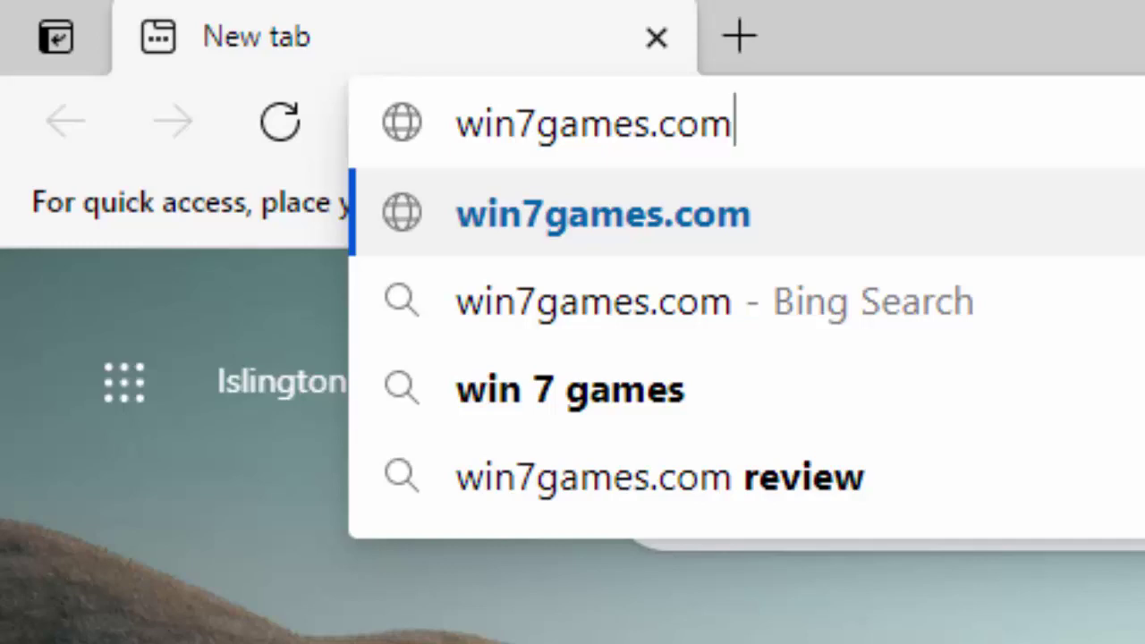
# Step: Load win7games.com, download Windows7Games_for_Windows_11_10_8.zip, then close Edge
pyautogui.press('Return')
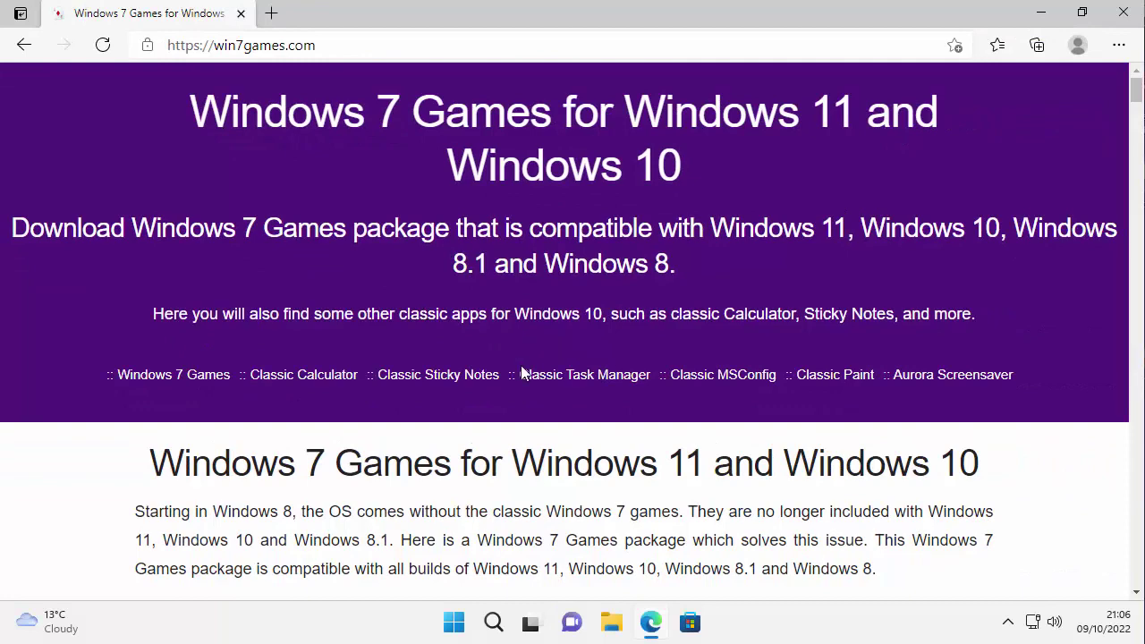
pyautogui.scroll(-3, 526, 374)
pyautogui.scroll(-6, 527, 374)
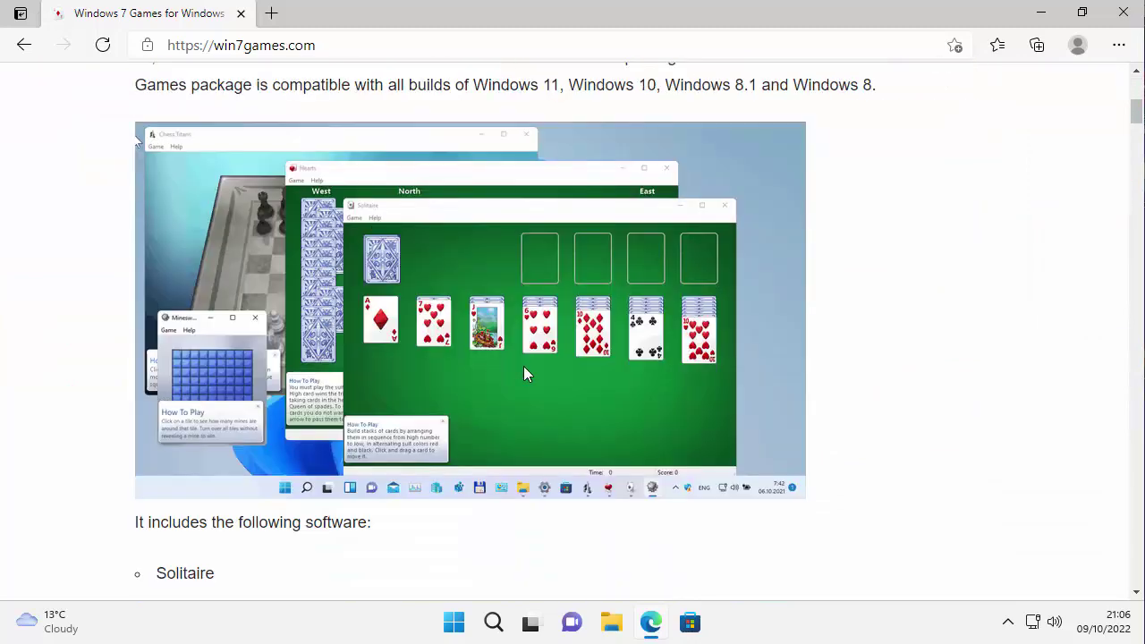
pyautogui.scroll(-7, 526, 374)
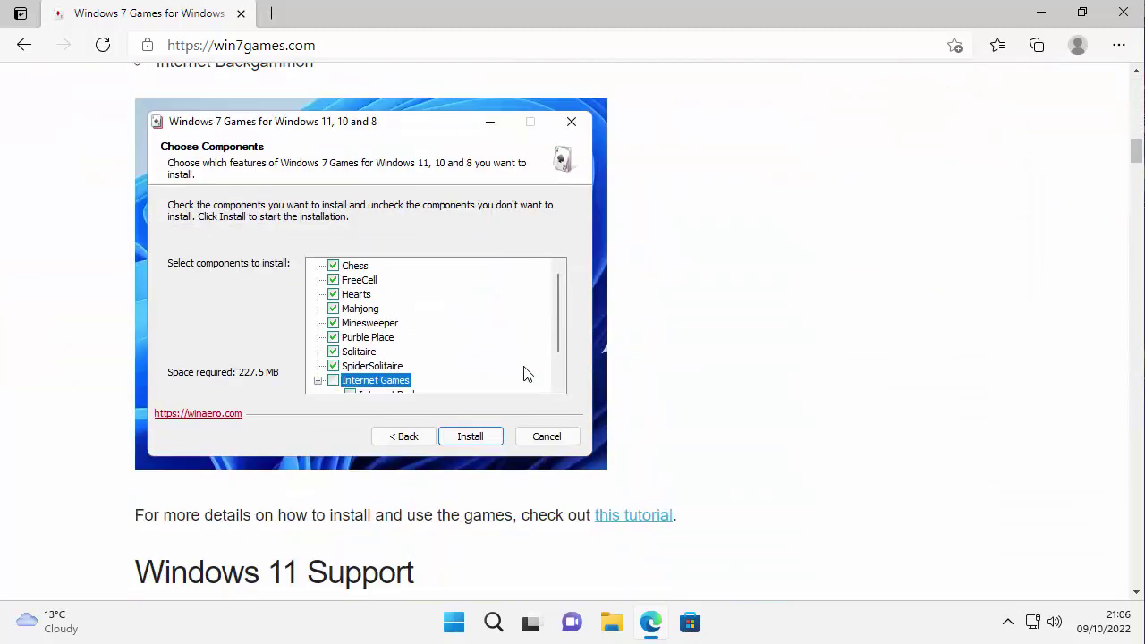
pyautogui.scroll(-7, 526, 374)
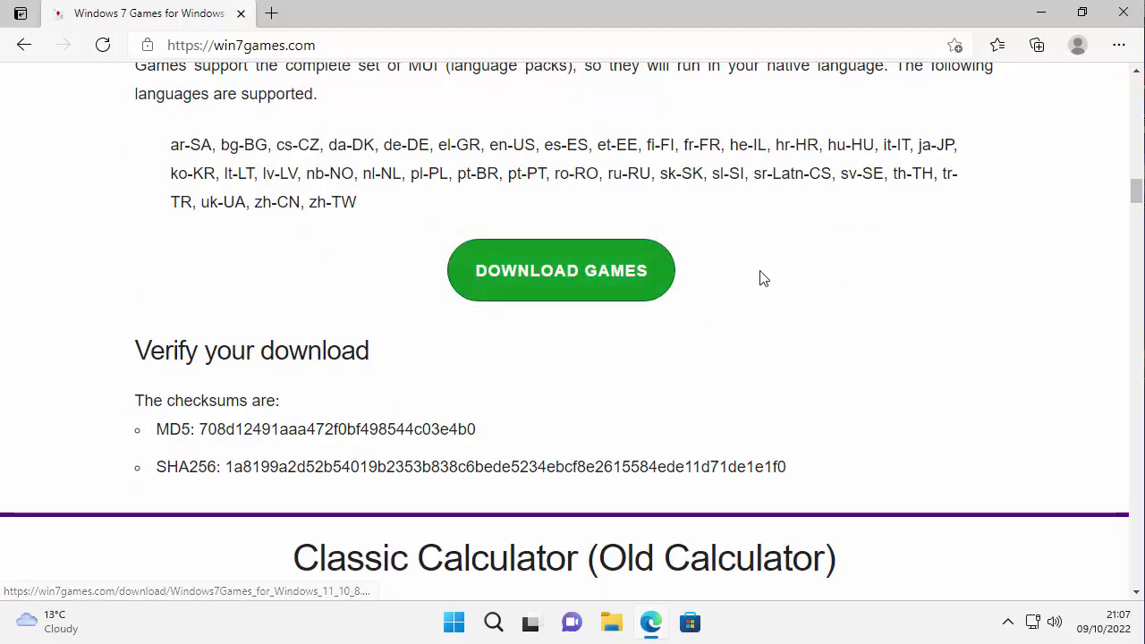
pyautogui.click(540, 275)
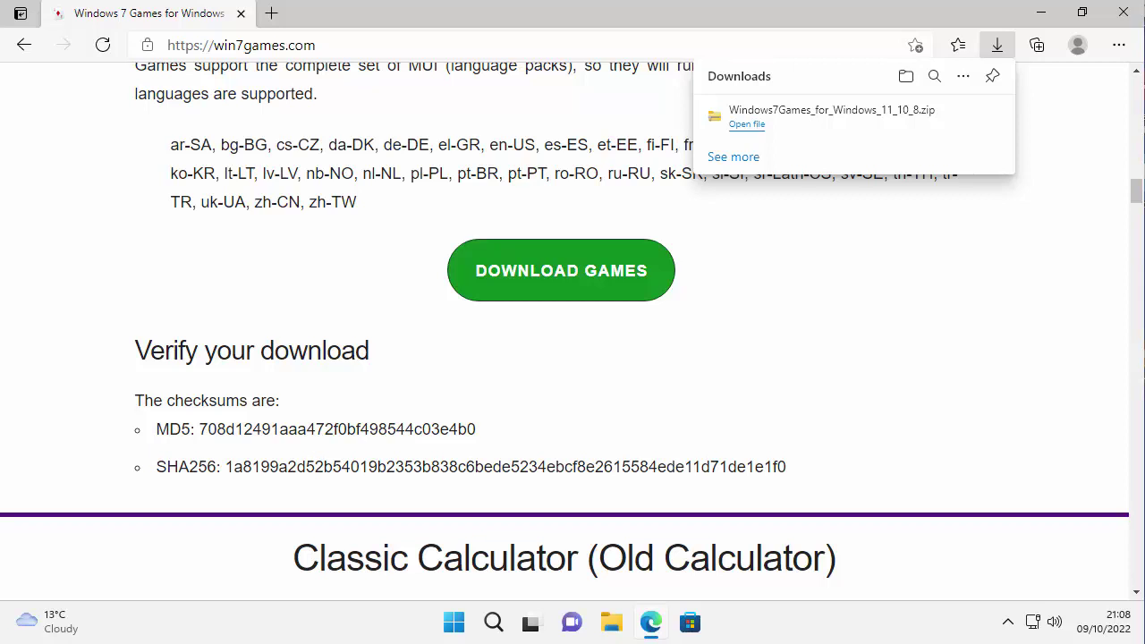
pyautogui.click(1123, 14)
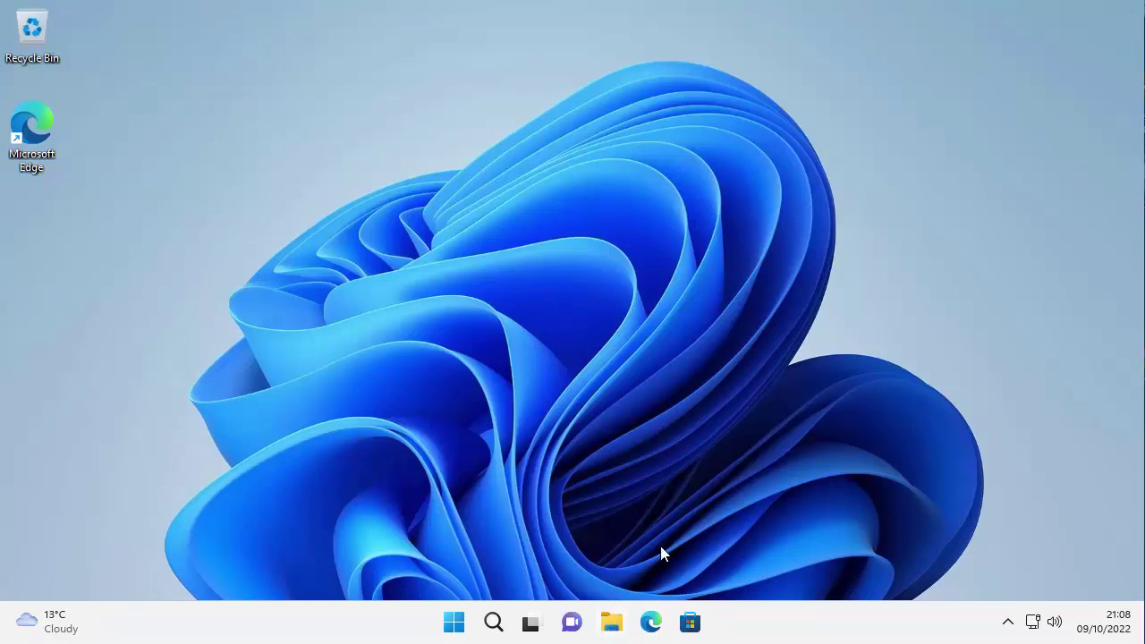
# Step: Open Downloads in File Explorer and bring up the context menu for Windows7Games_for_Windows_11_10_8.zip
pyautogui.click(612, 623)
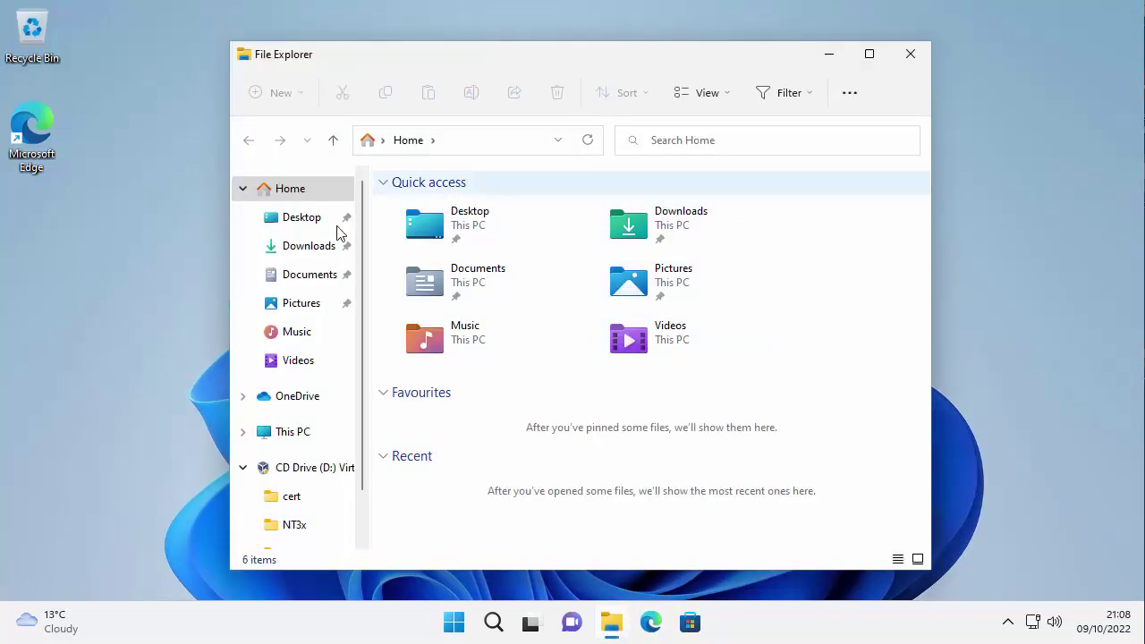
pyautogui.click(307, 251)
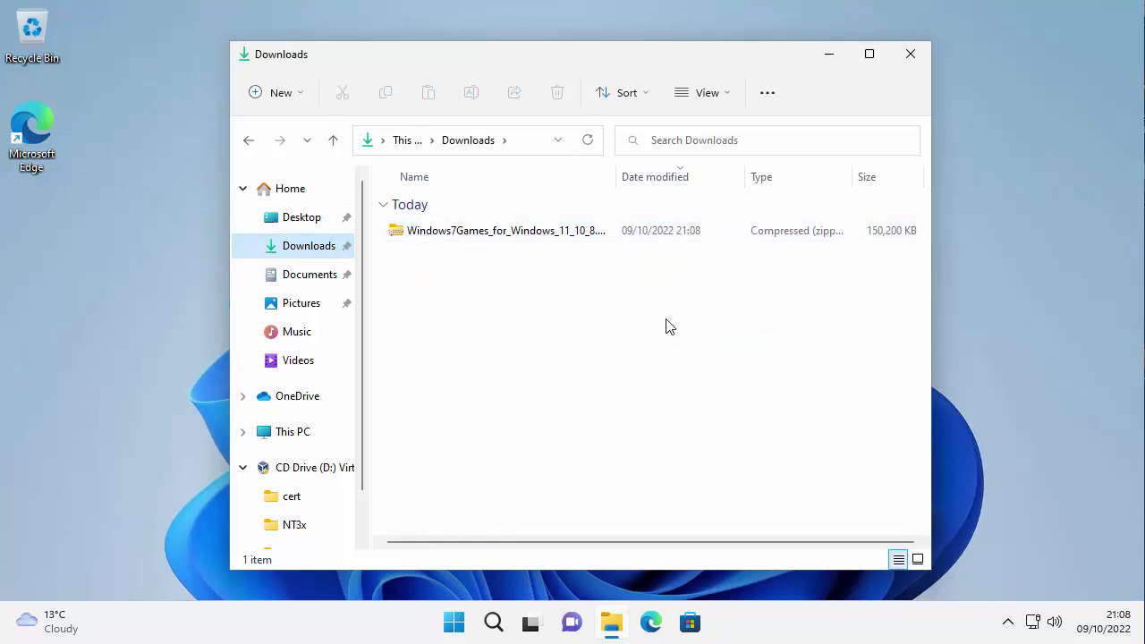
pyautogui.click(475, 239)
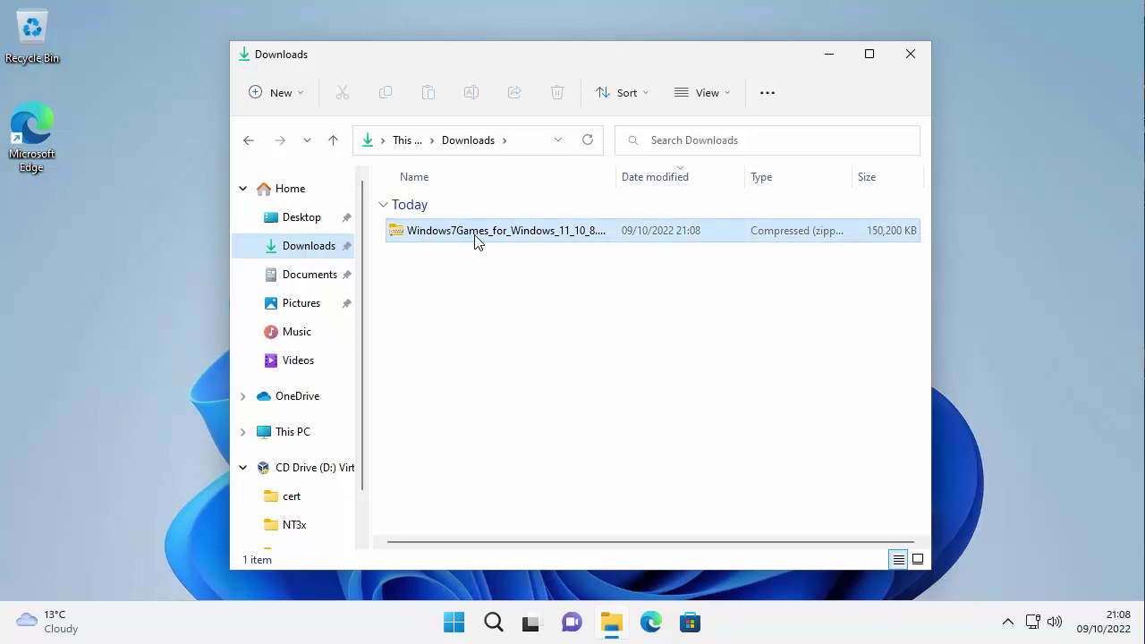
pyautogui.rightClick(475, 240)
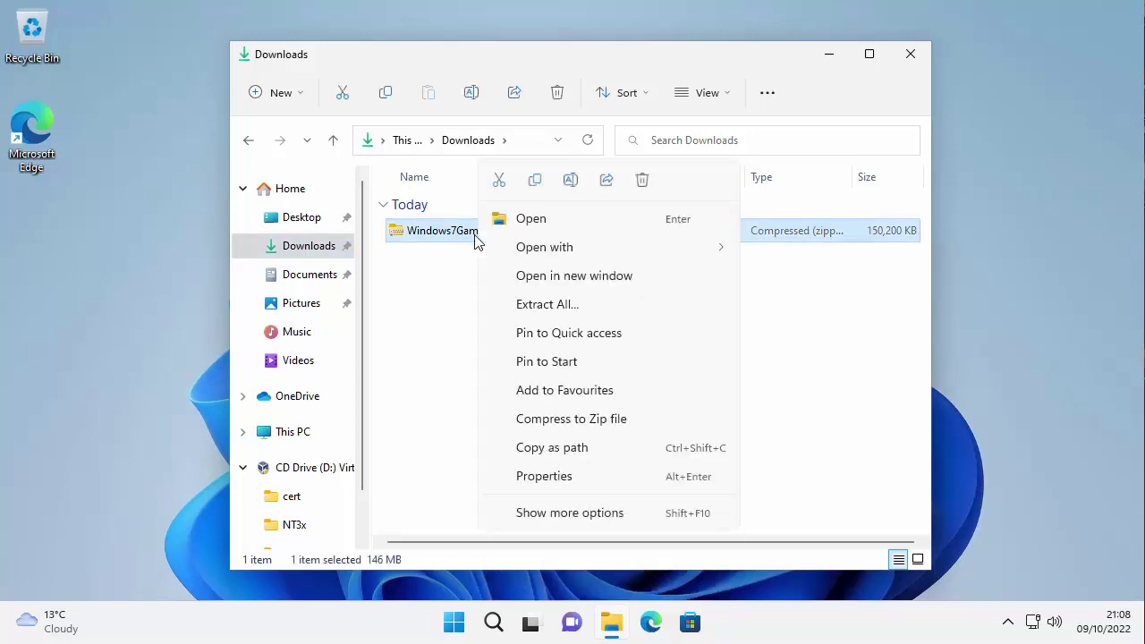
# Step: Extract all files from the zip into the default Windows7Games_for_Windows_11_10_8 folder
pyautogui.click(537, 304)
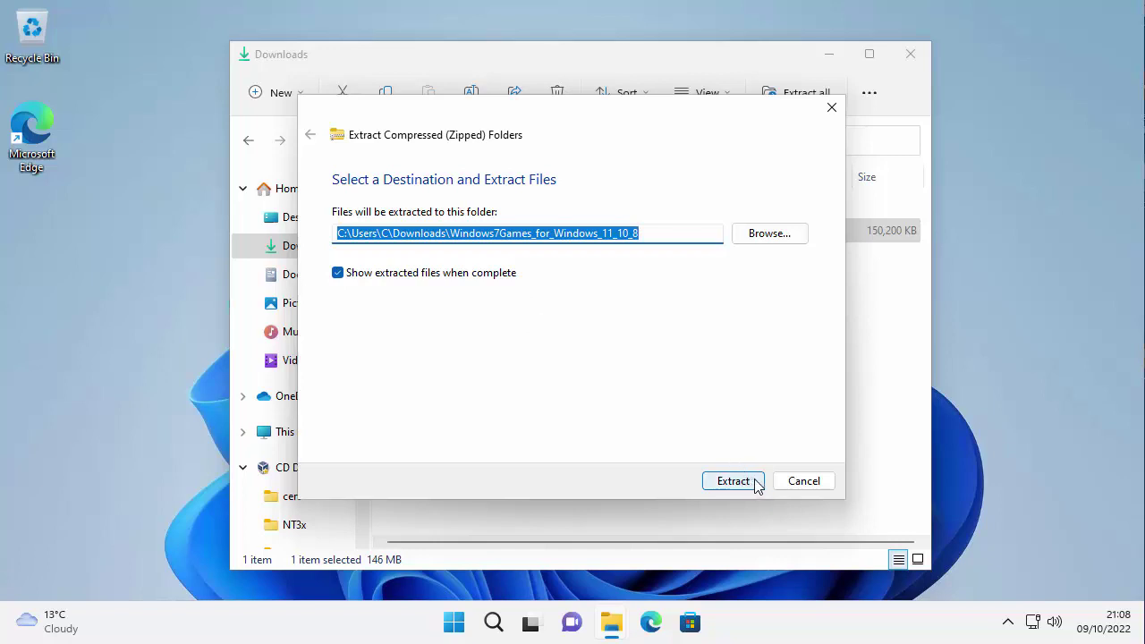
pyautogui.click(734, 481)
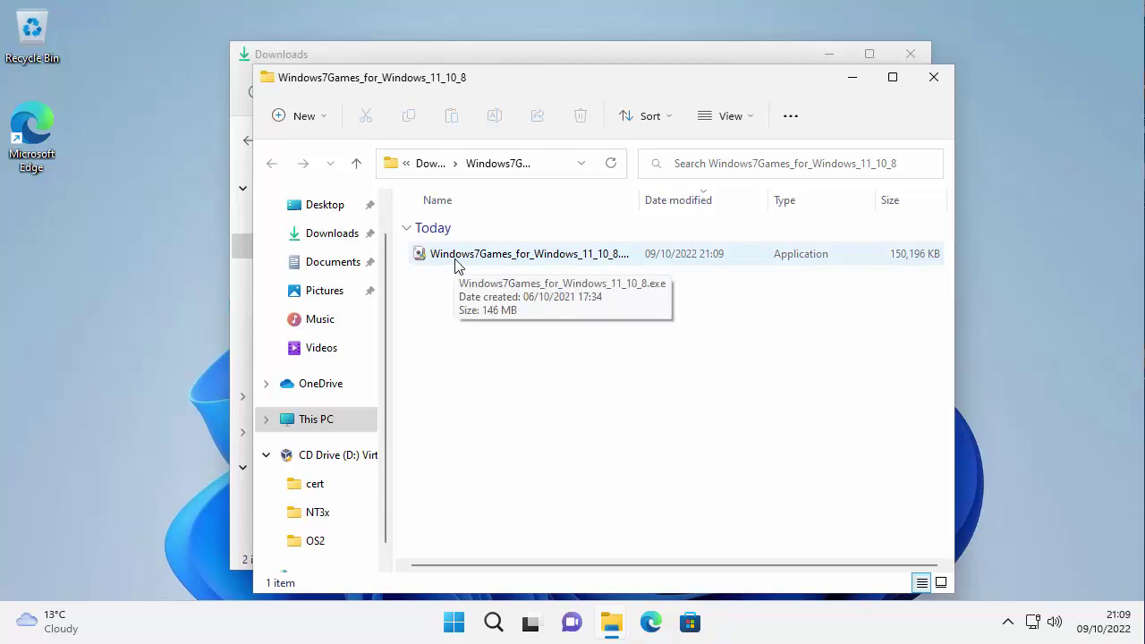
# Step: Run Windows7Games_for_Windows_11_10_8.exe and approve its User Account Control prompt
pyautogui.doubleClick(475, 255)
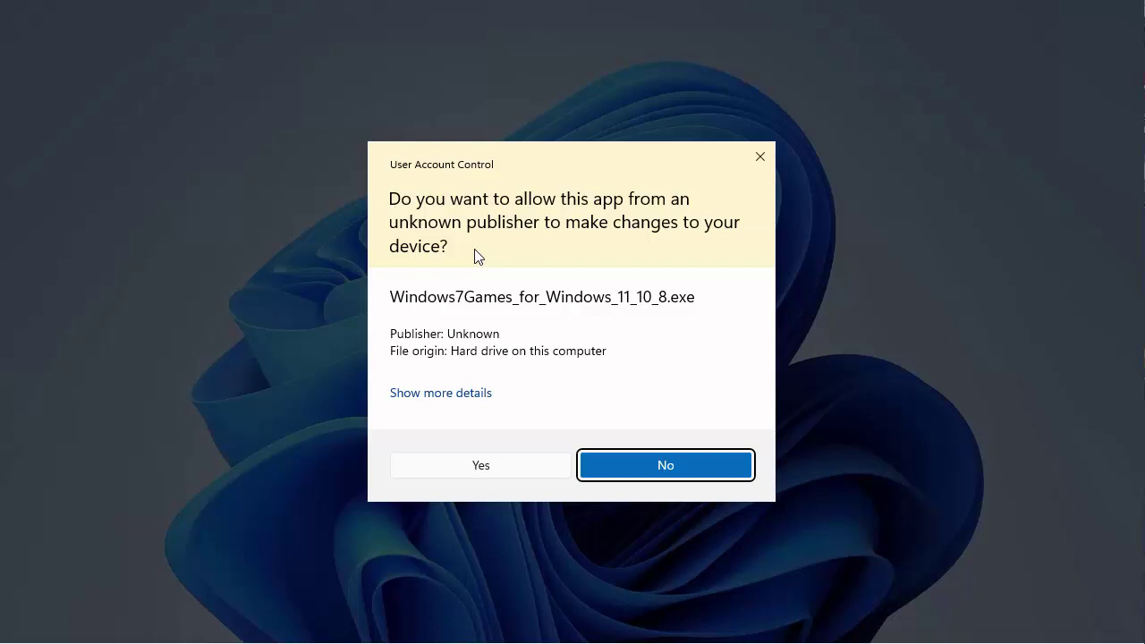
pyautogui.click(507, 475)
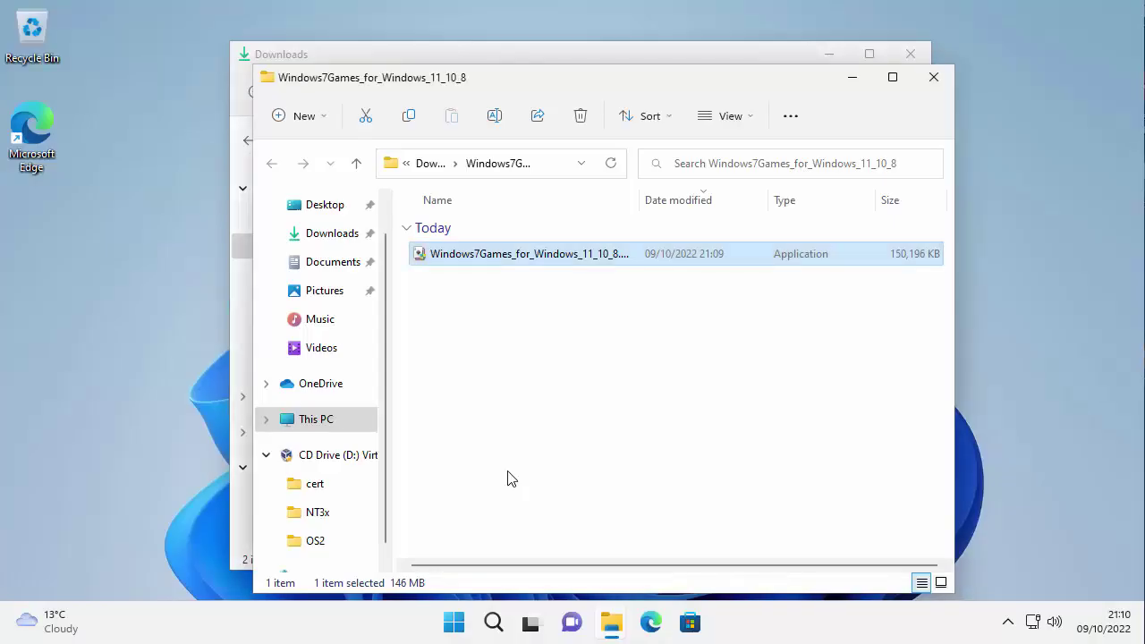
# Step: Choose English / English as the installer language and confirm it
pyautogui.click(683, 319)
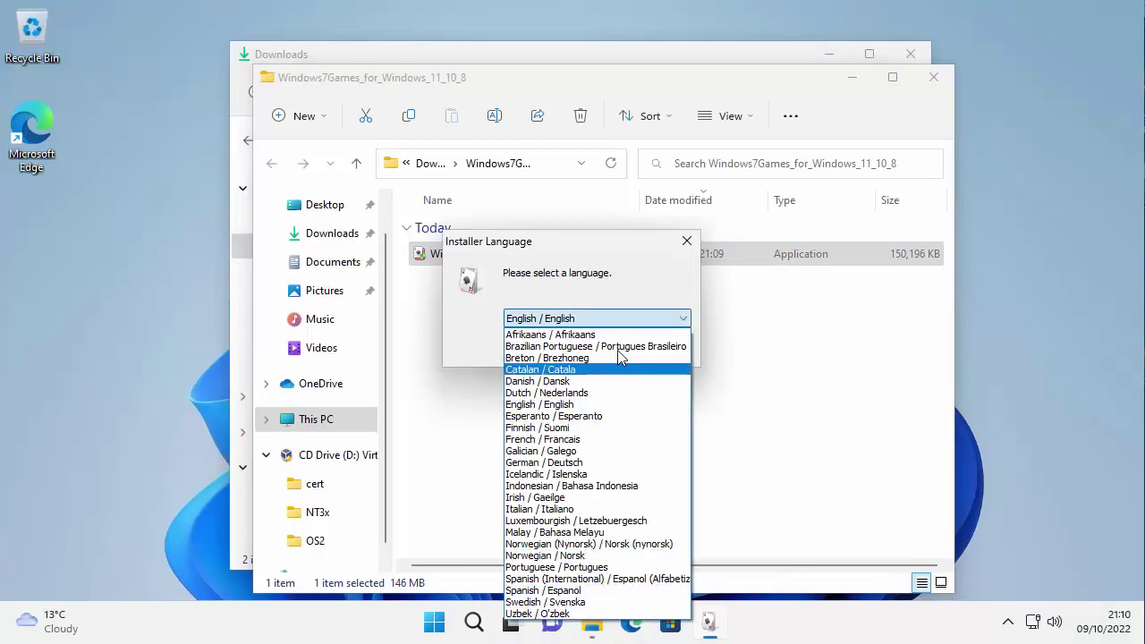
pyautogui.click(582, 404)
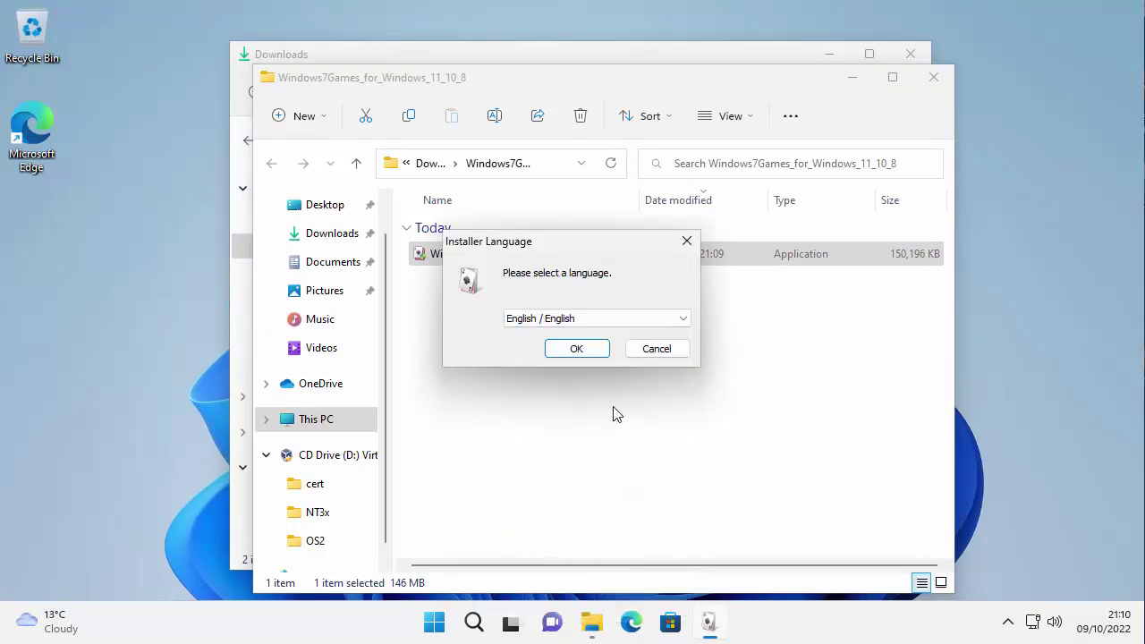
pyautogui.click(577, 349)
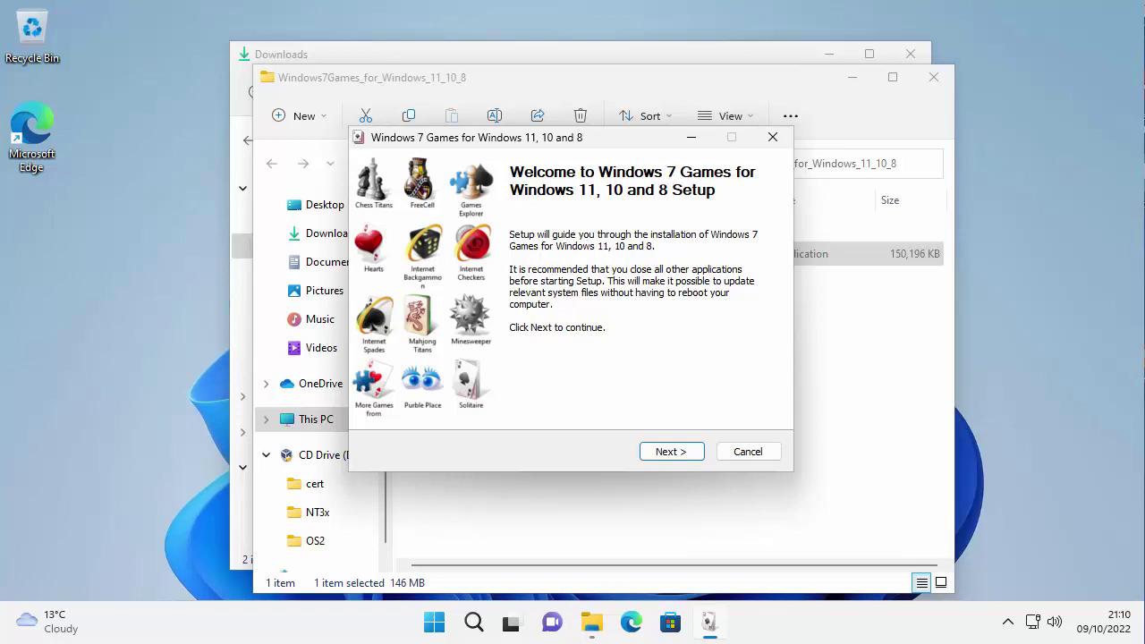
# Step: Move past the Welcome page to the Choose Components page with Internet Games unchecked
pyautogui.click(691, 456)
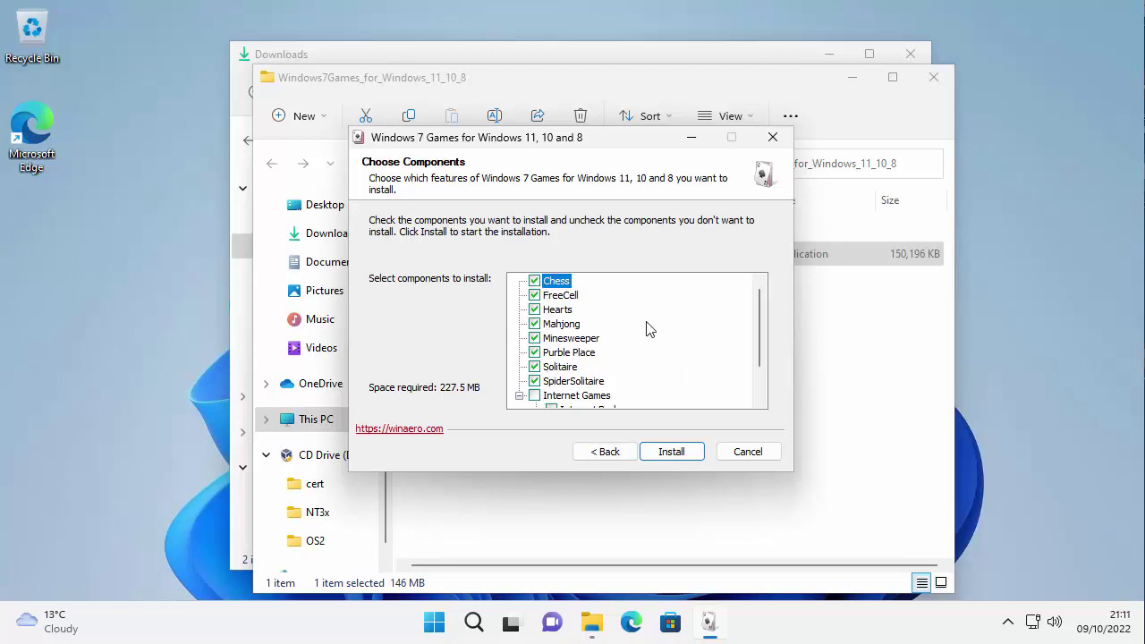
# Step: Install the selected games, ignoring the 'Error opening file for writing' failure
pyautogui.click(672, 452)
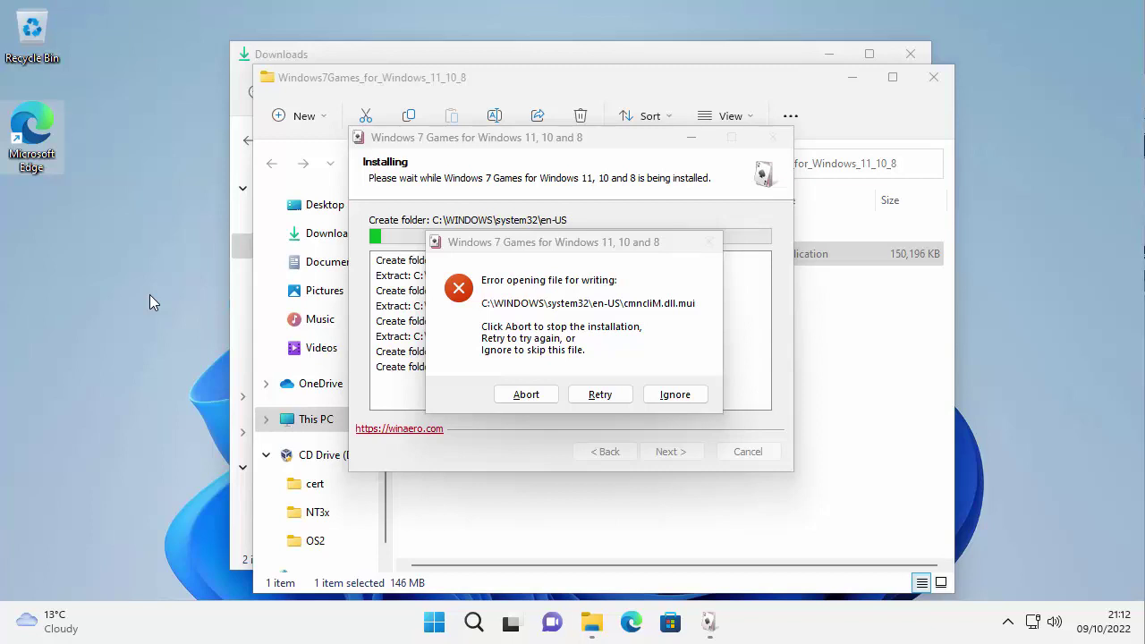
pyautogui.click(675, 394)
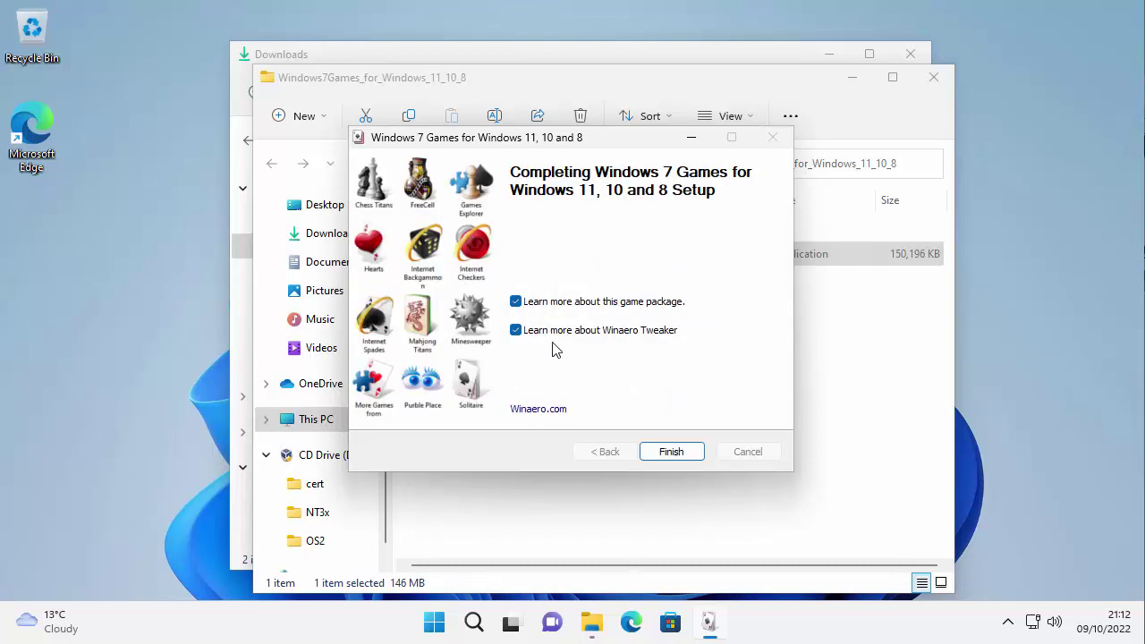
# Step: Finish setup with both Learn more pages unchecked and close the extracted-folder window
pyautogui.click(520, 303)
pyautogui.click(517, 331)
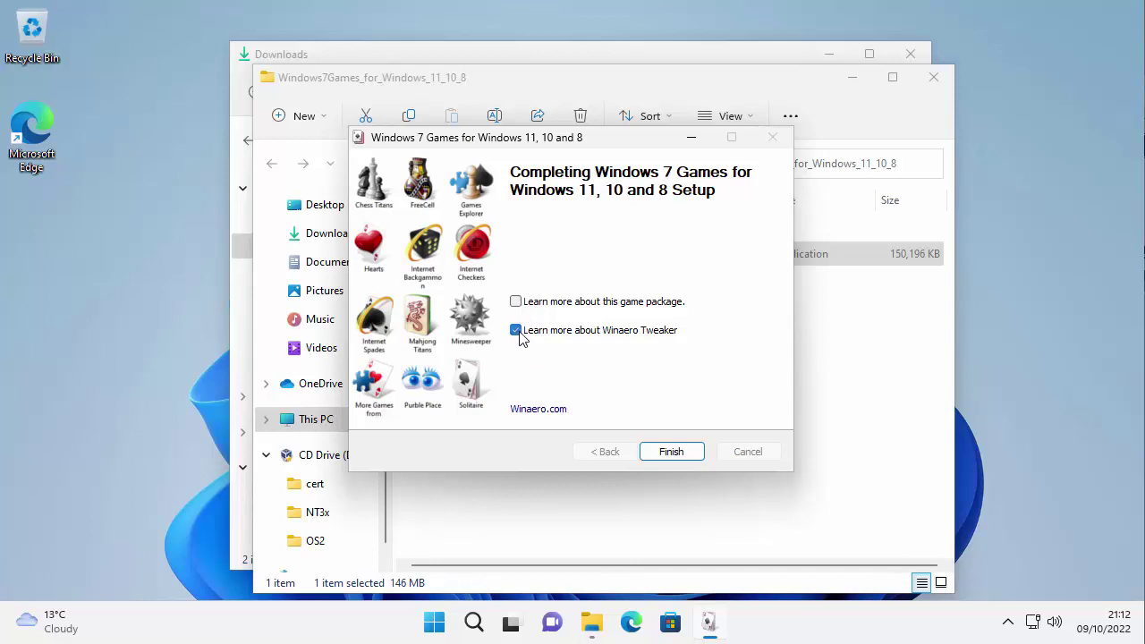
pyautogui.click(672, 451)
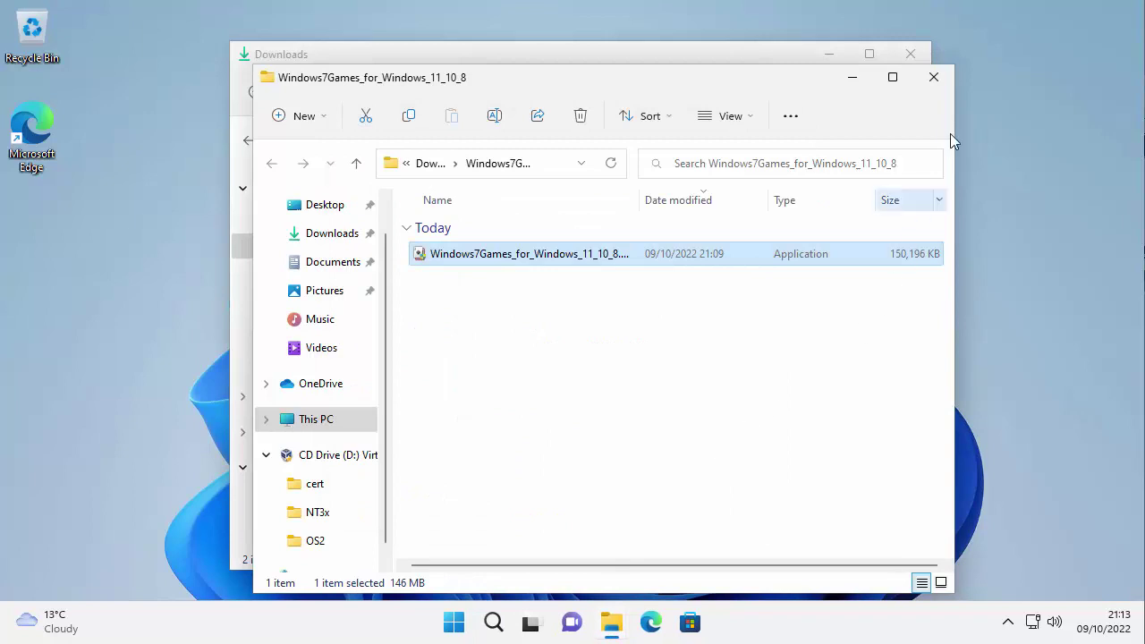
pyautogui.click(934, 78)
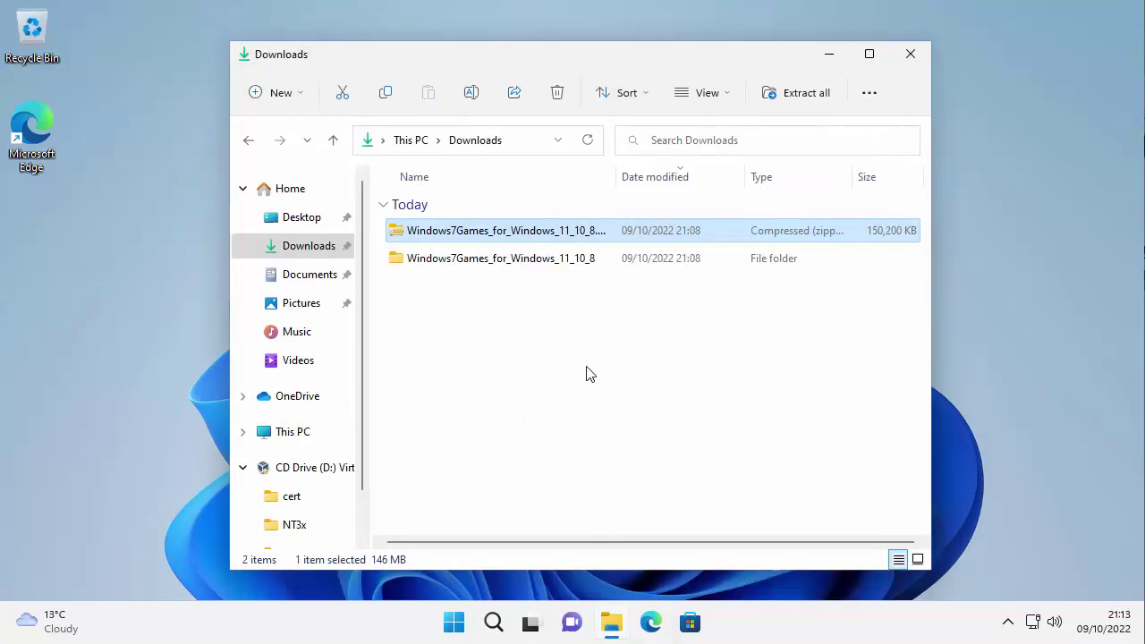
# Step: Delete the Windows 7 Games zip and its extracted folder from Downloads
pyautogui.click(427, 258)
pyautogui.click(438, 230)
pyautogui.click(556, 92)
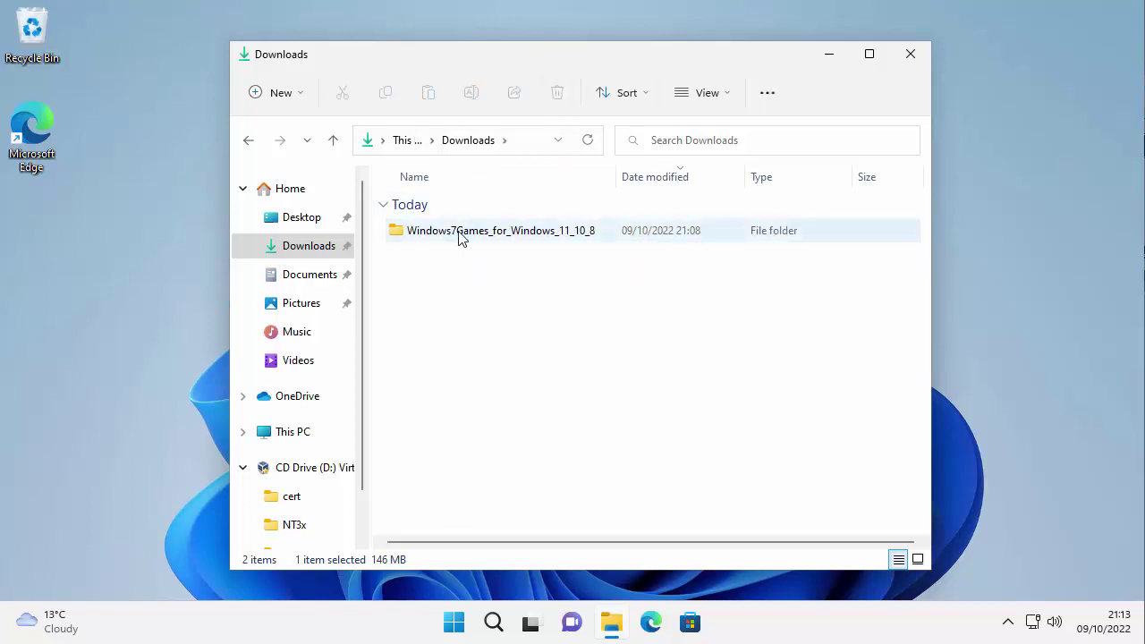
pyautogui.click(459, 235)
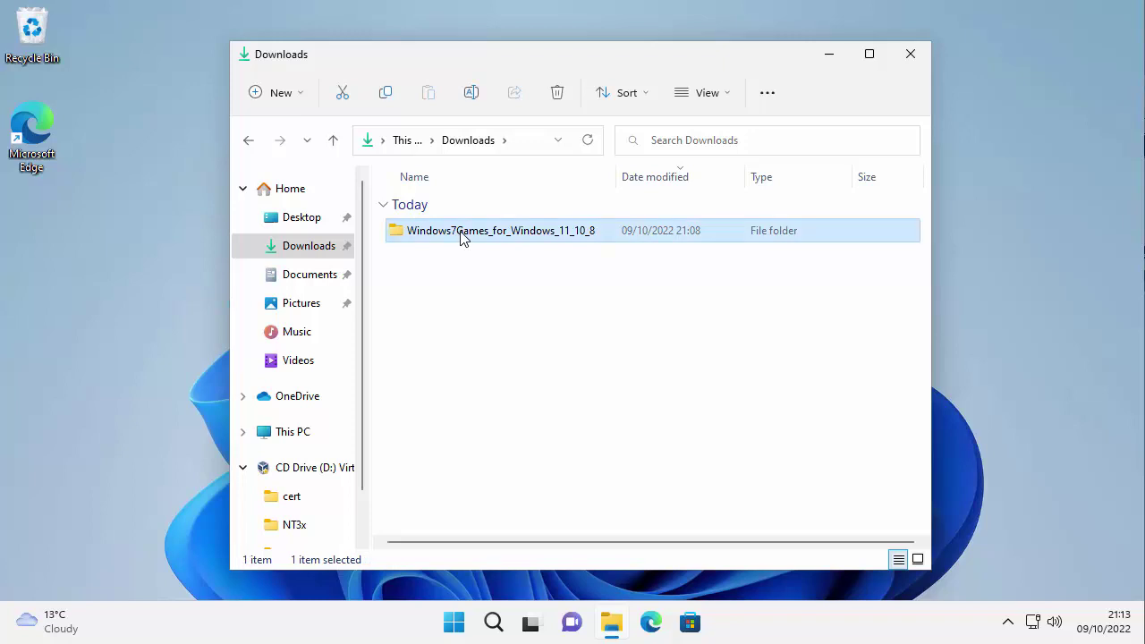
pyautogui.click(557, 93)
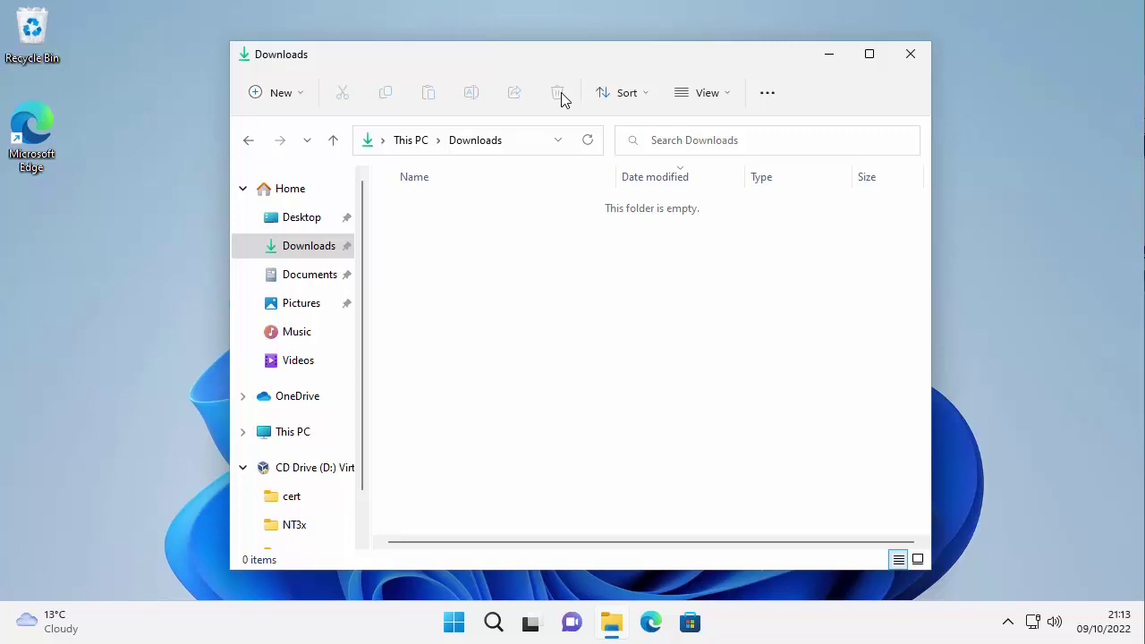
# Step: Close the empty Downloads window, search Start for 'solitaire', and open the Solitaire shortcut's file location
pyautogui.click(920, 58)
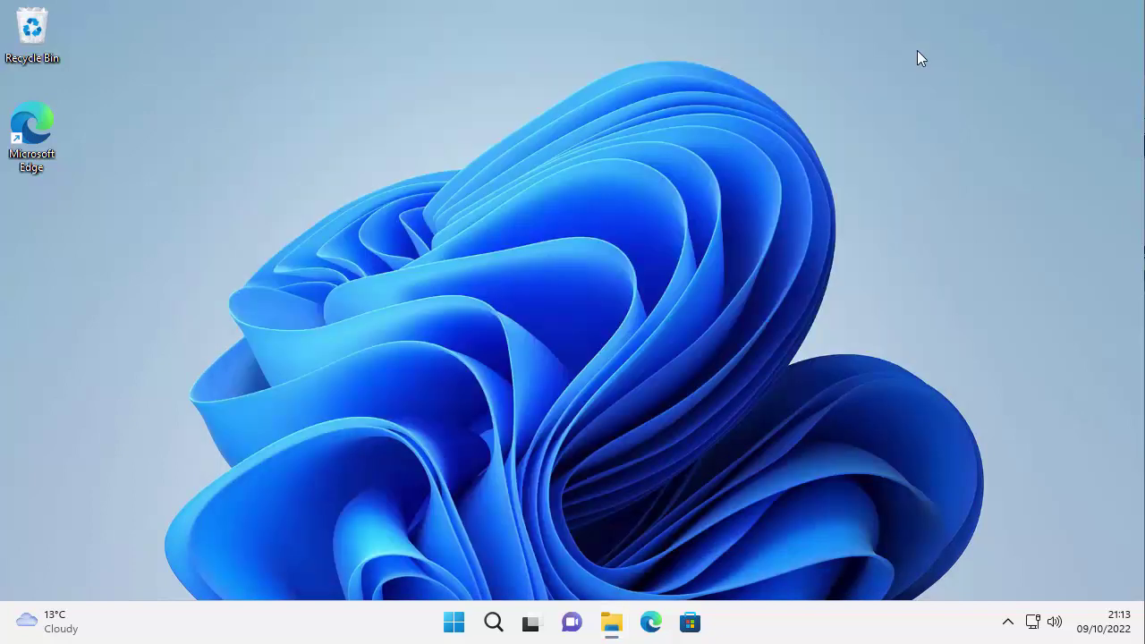
pyautogui.click(452, 629)
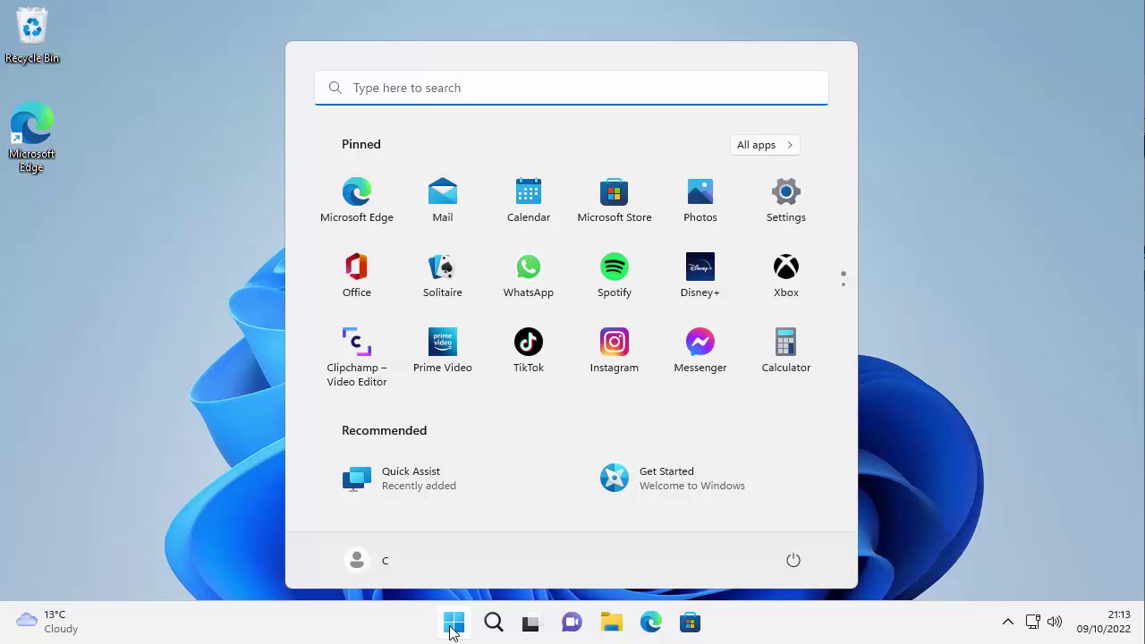
pyautogui.write('sol')
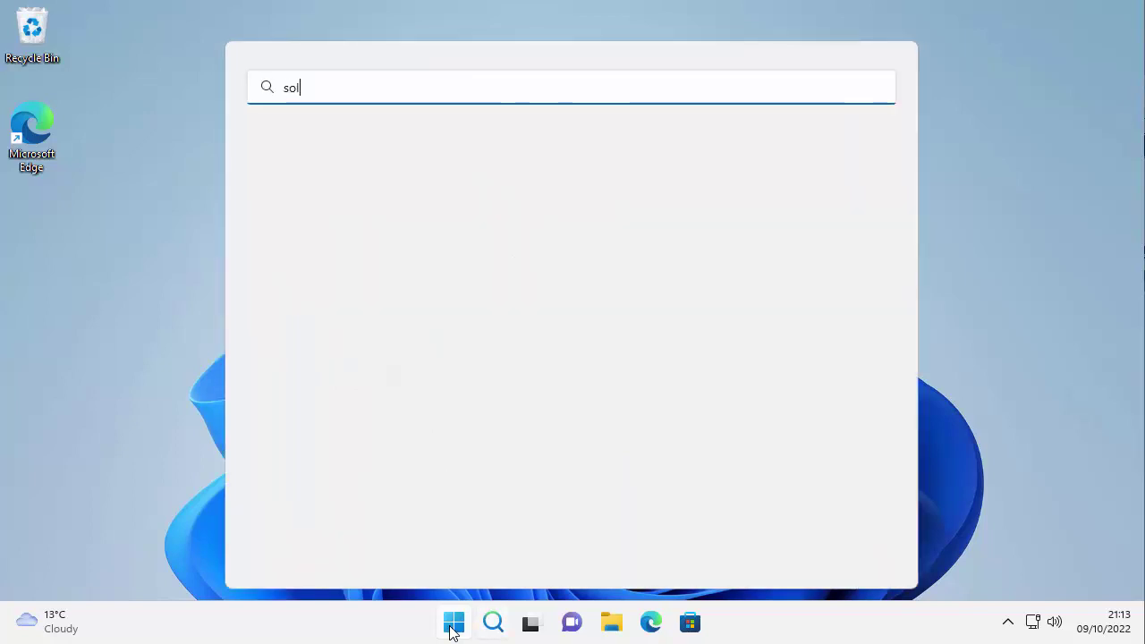
pyautogui.write('itaire')
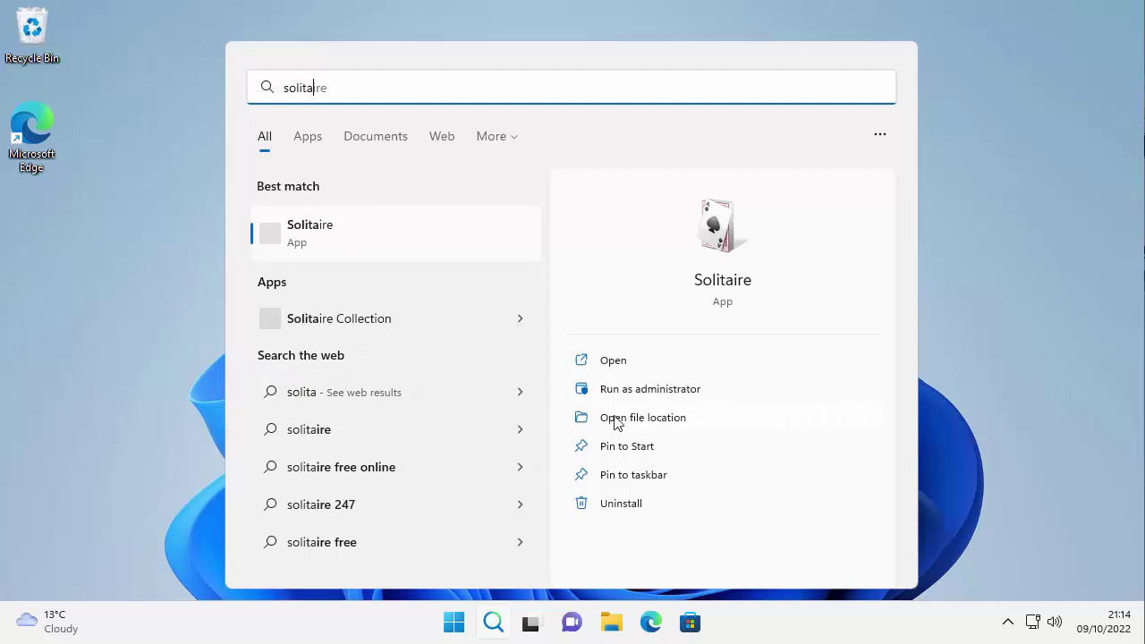
pyautogui.click(641, 421)
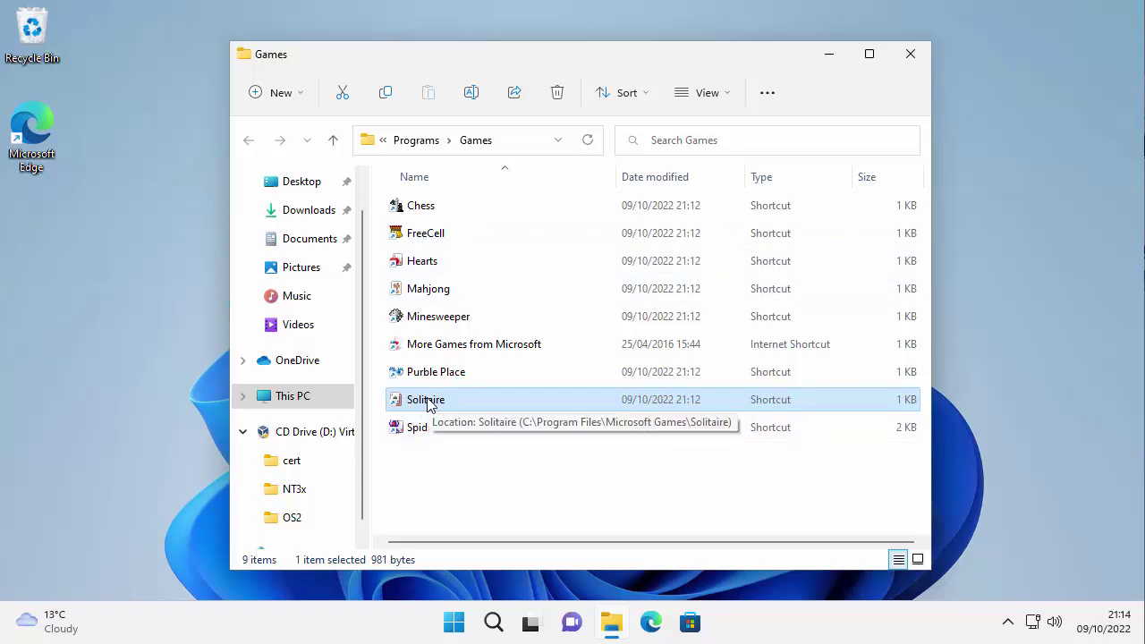
# Step: Copy the Solitaire and FreeCell shortcuts onto the desktop, then close the Games folder window
pyautogui.moveTo(428, 405); pyautogui.dragTo(96, 376)
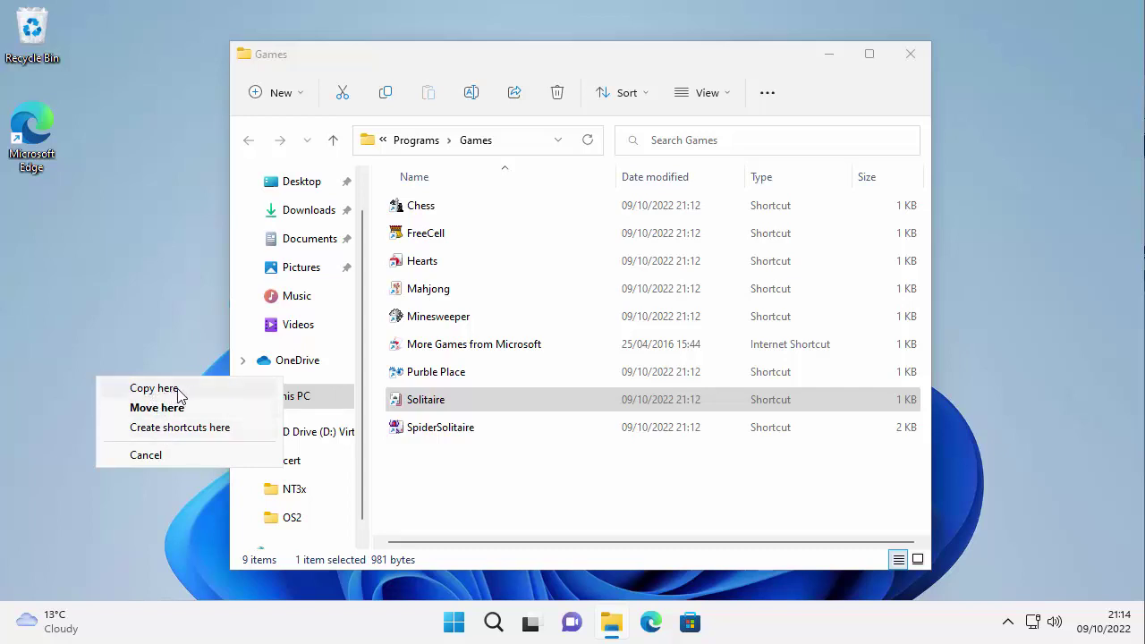
pyautogui.click(177, 390)
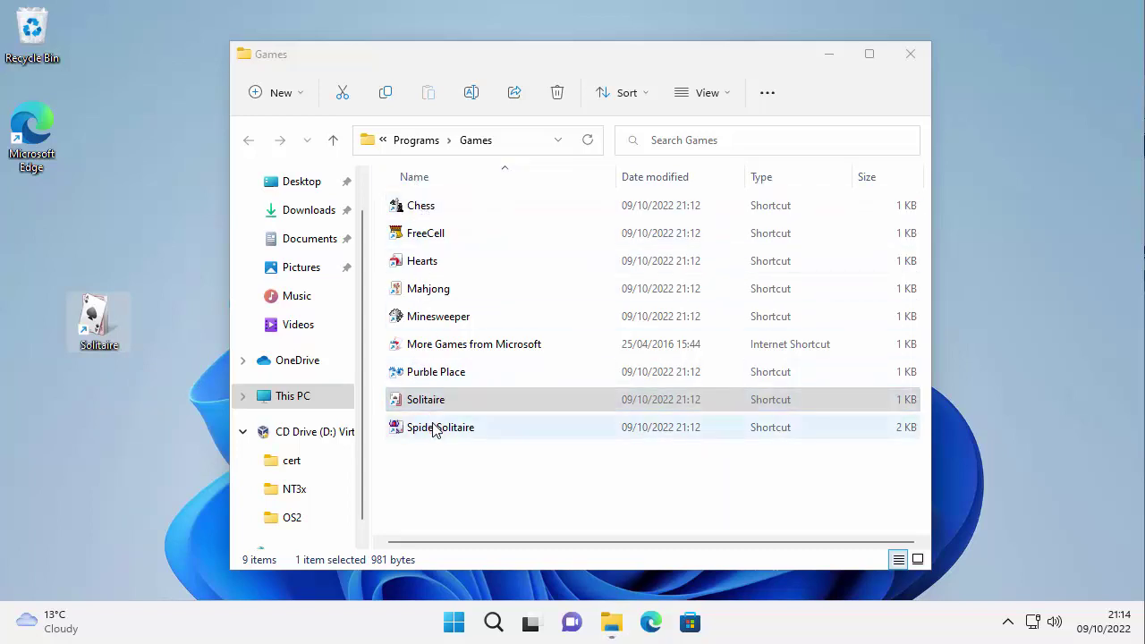
pyautogui.click(426, 240)
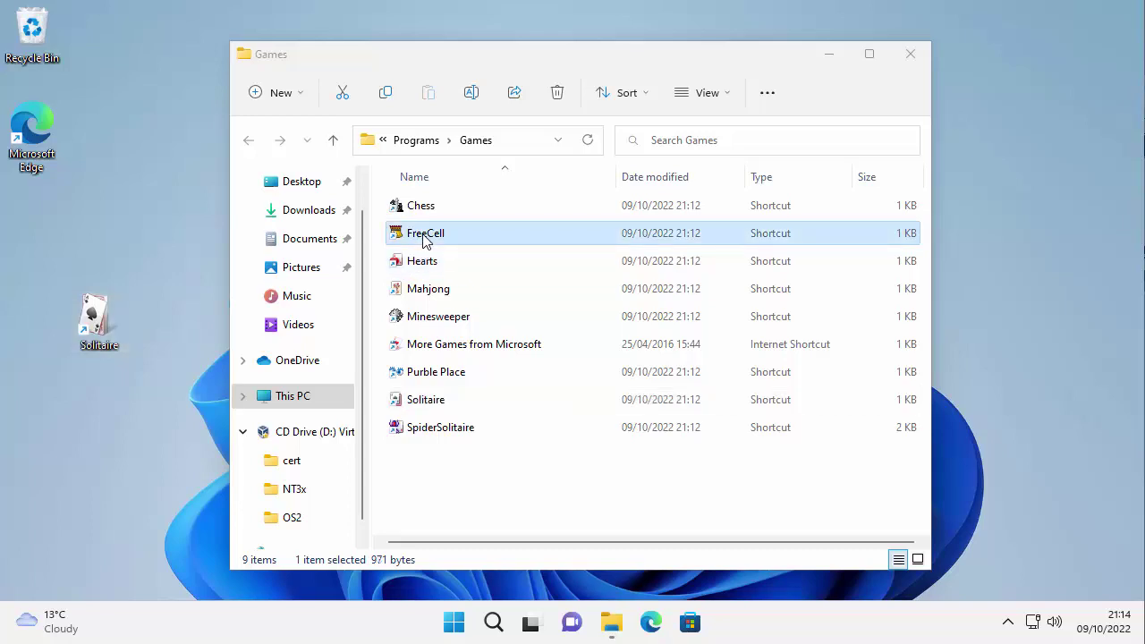
pyautogui.moveTo(425, 240); pyautogui.dragTo(120, 249)
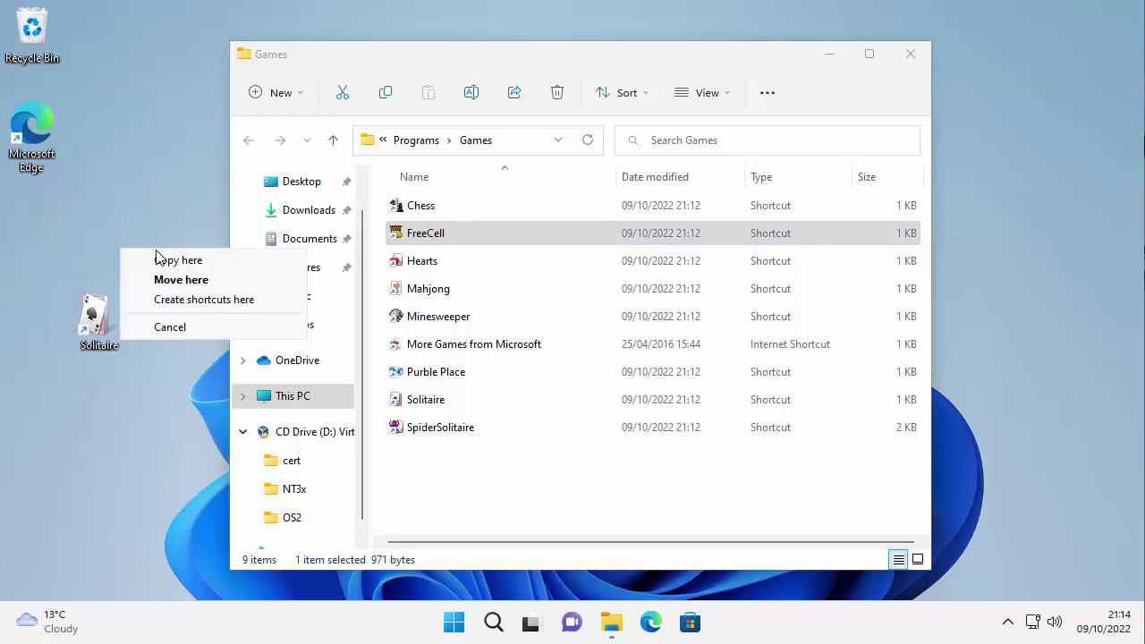
pyautogui.click(221, 262)
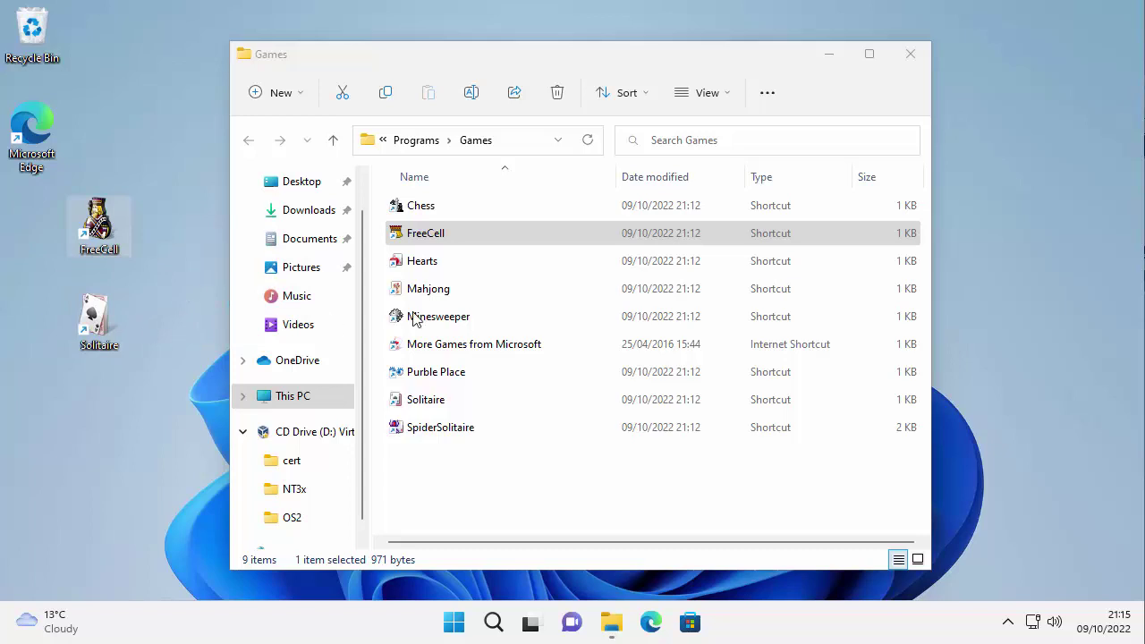
pyautogui.click(911, 54)
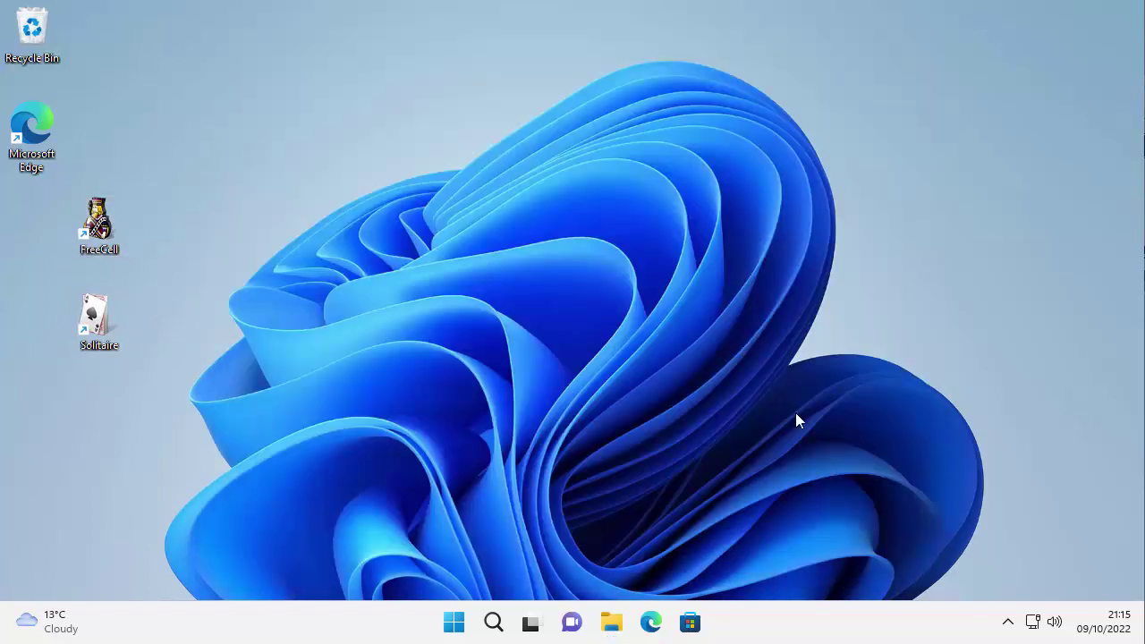
# Step: Launch Solitaire from its new desktop shortcut
pyautogui.doubleClick(96, 321)
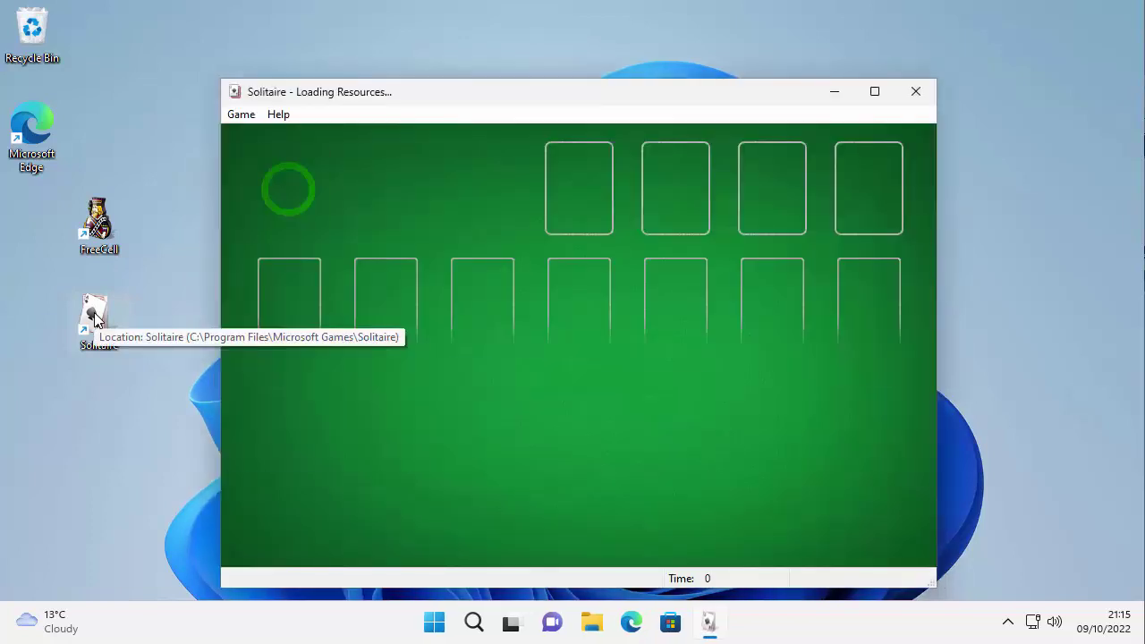